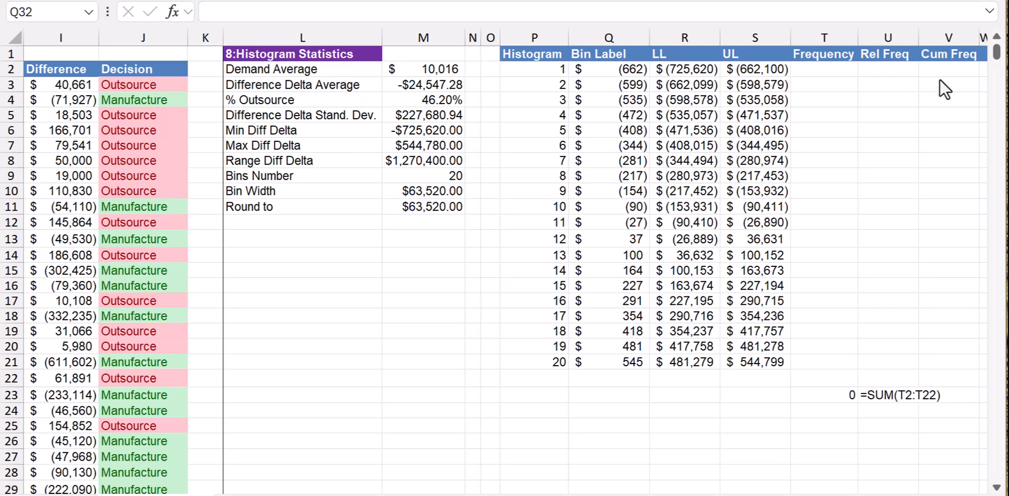
- Examine the formulas behind the first bin's lower and upper limits and the minimum difference delta they refer to
left_click(683, 69)
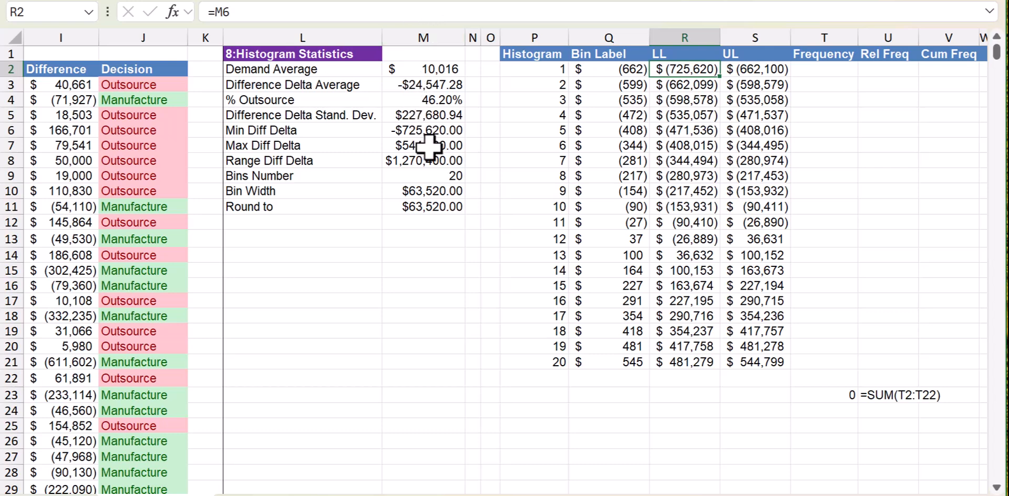
left_click(432, 130)
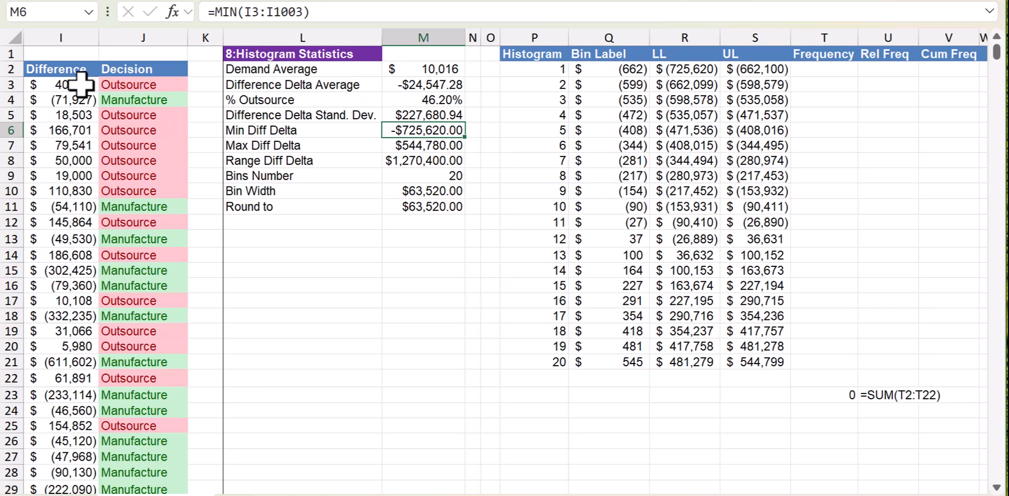
left_click(696, 69)
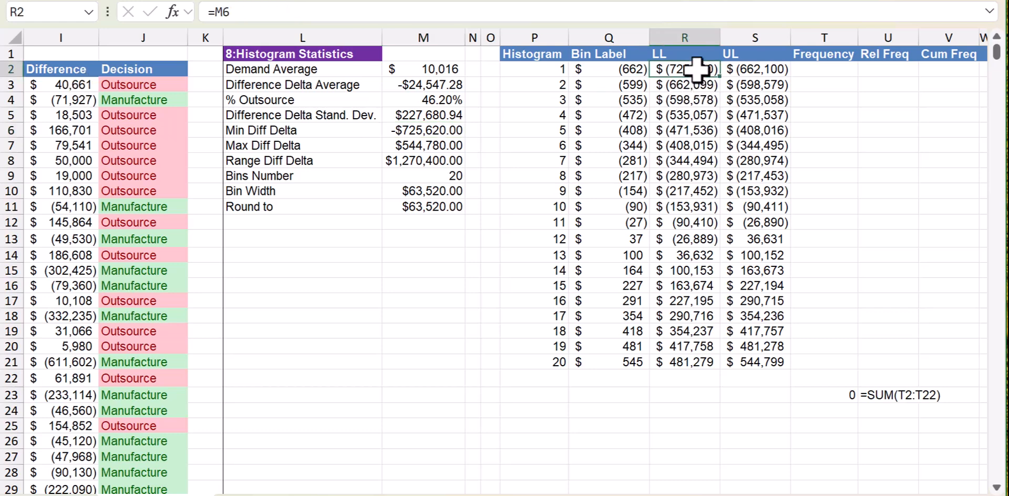
left_click(766, 71)
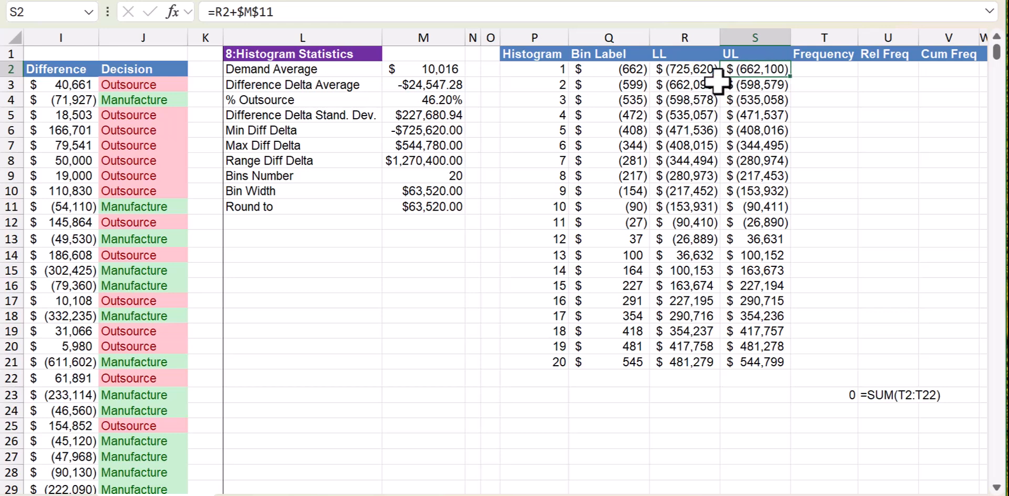
- Fill the lower-limit formula from R3 down to R21 and the upper-limit formula from S2 down to S21, then check the first bin label's formula
left_click(687, 88)
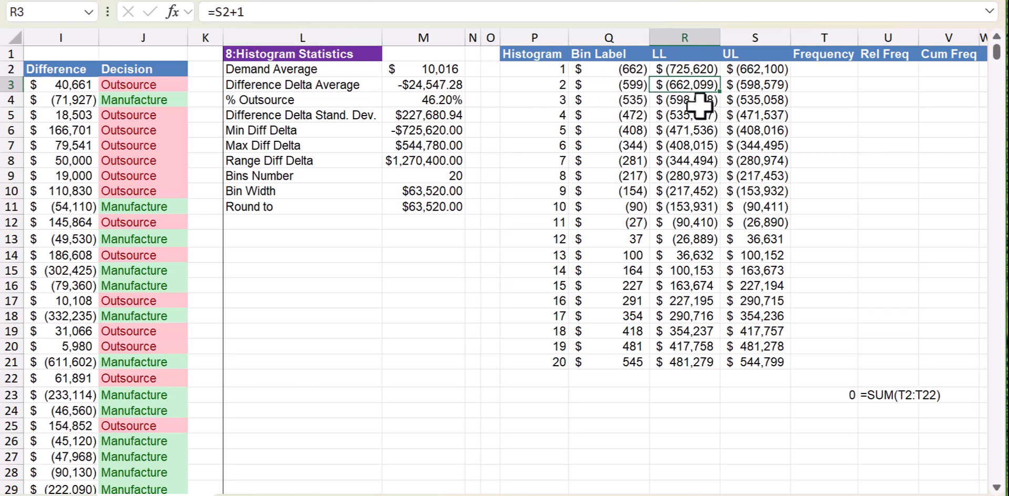
mouse_move(718, 95)
left_mouse_down()
mouse_move(741, 282)
mouse_move(737, 373)
left_mouse_up()
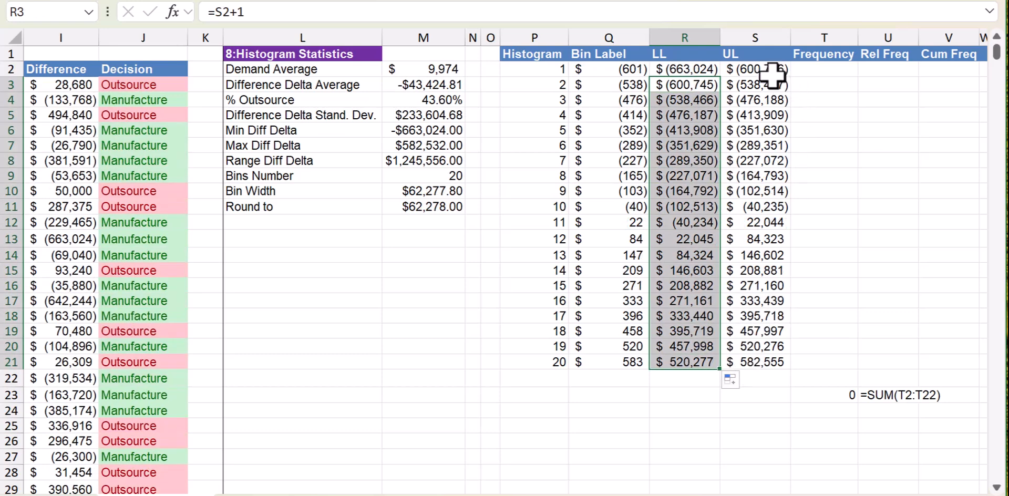
left_click(769, 84)
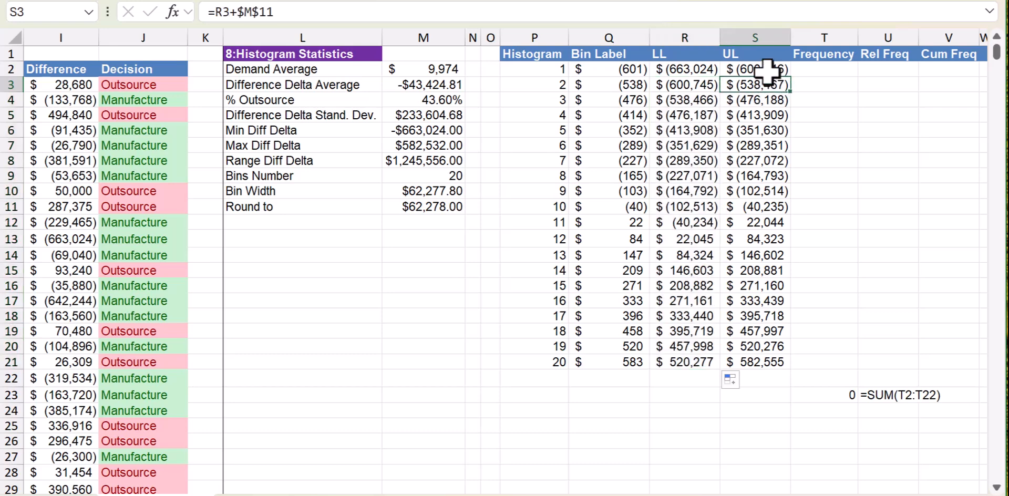
left_click(767, 71)
left_click_drag(793, 76, 802, 365)
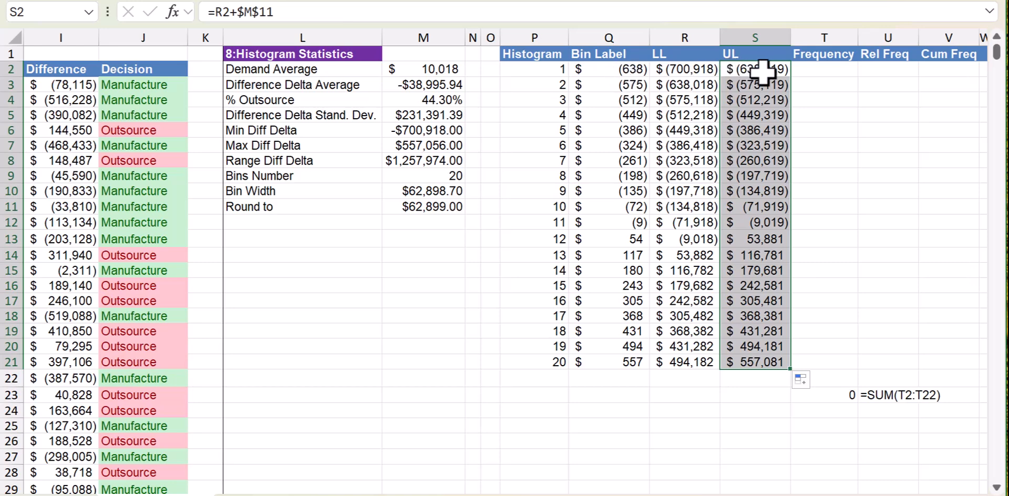
left_click(623, 67)
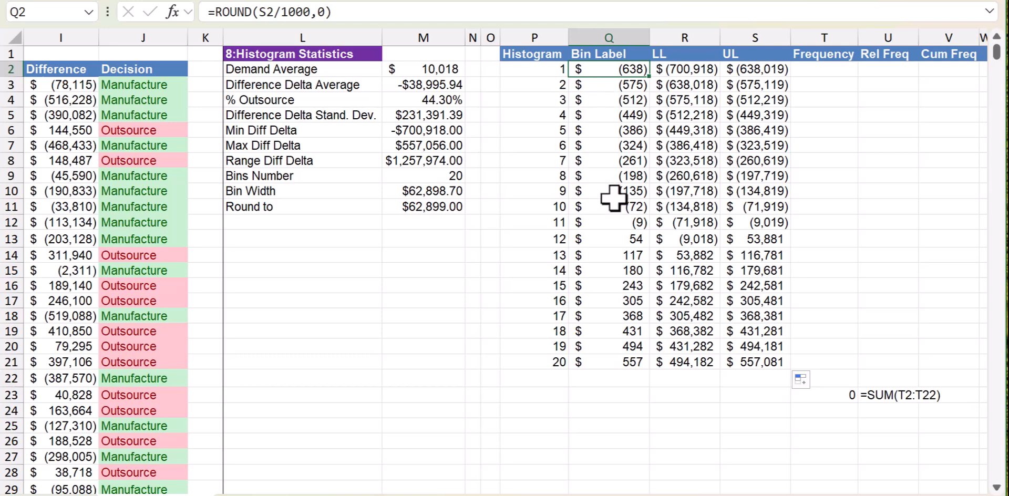
- Enter a FREQUENCY formula in T2 with I3:I1002 as the data array and S2:S21 as the bins array
left_click(827, 66)
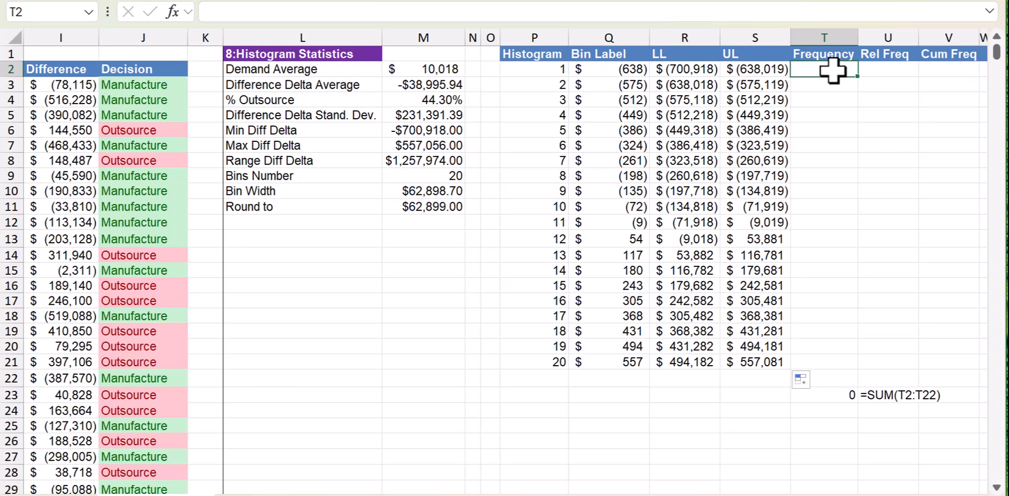
type("=")
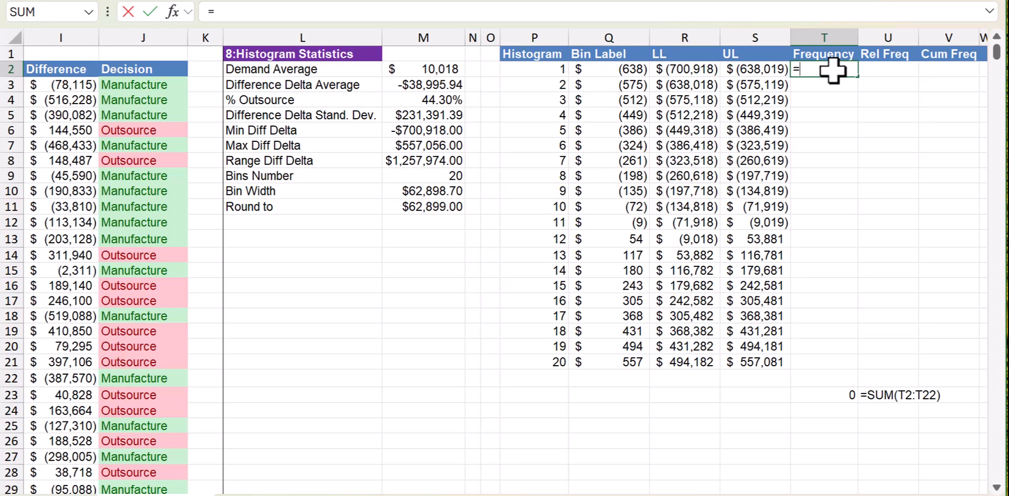
type("freq")
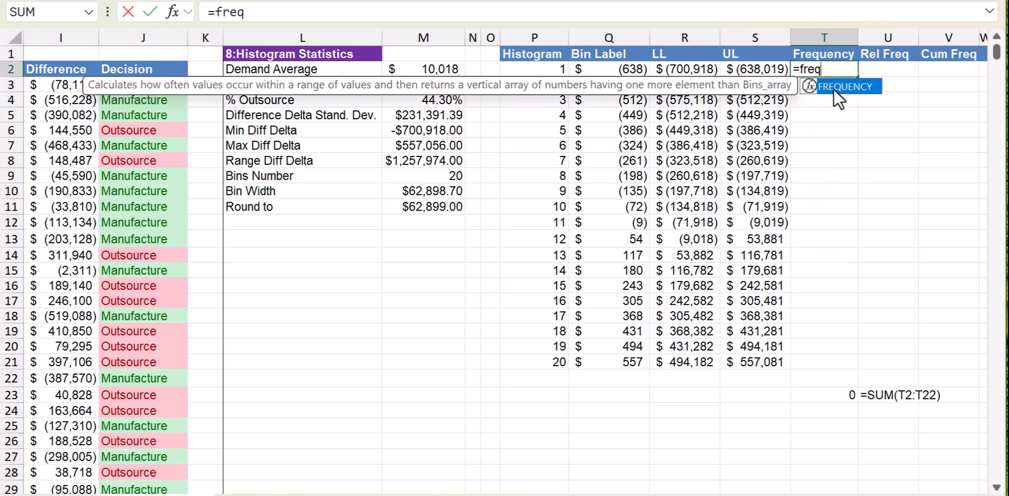
double_click(834, 88)
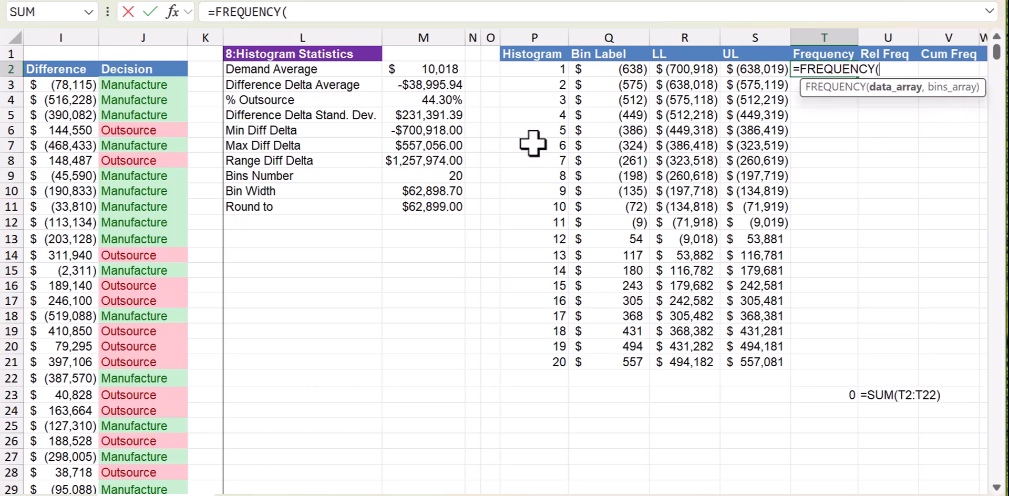
left_click(66, 86)
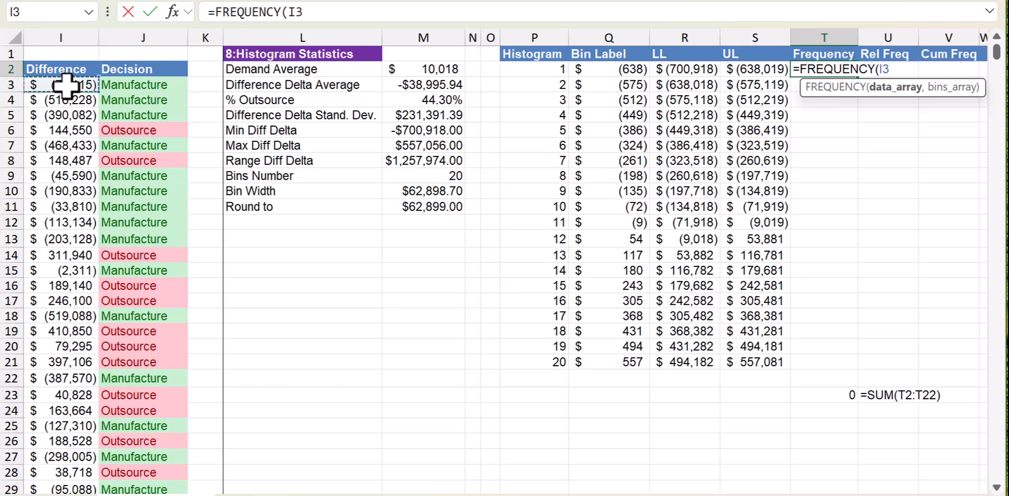
key("ctrl+shift+Down")
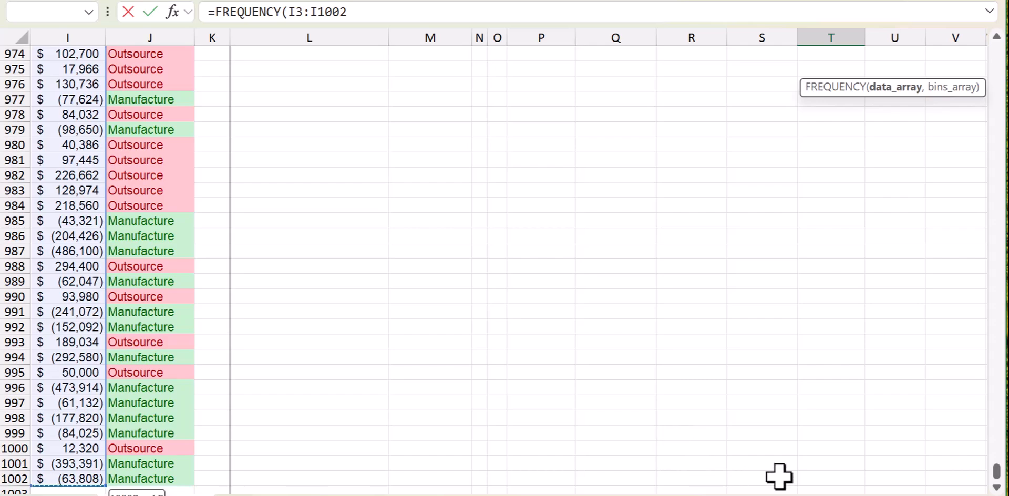
left_click_drag(995, 473, 996, 52)
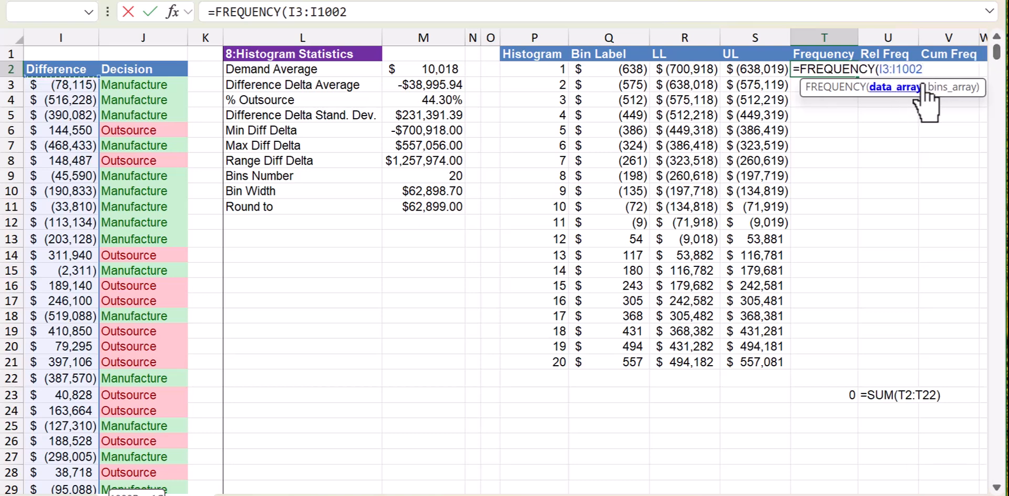
type(",")
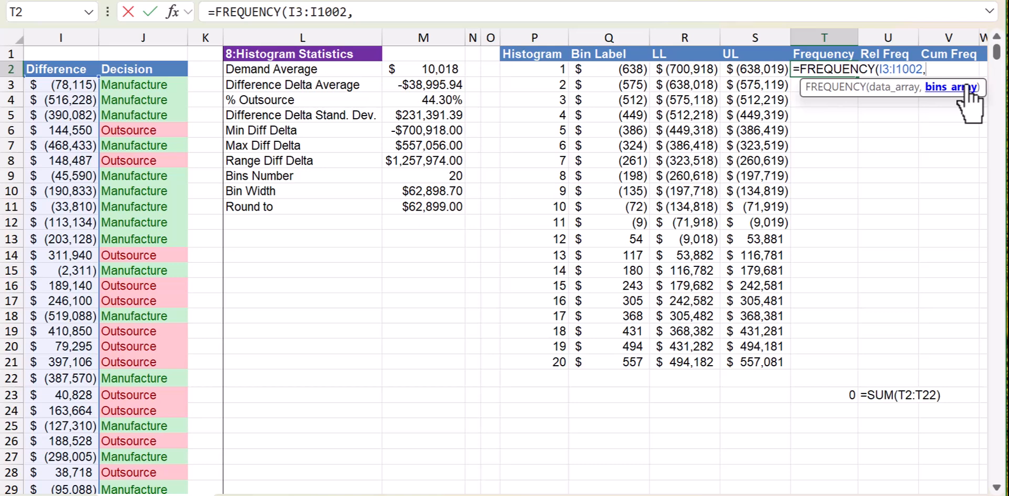
left_click_drag(758, 64, 747, 363)
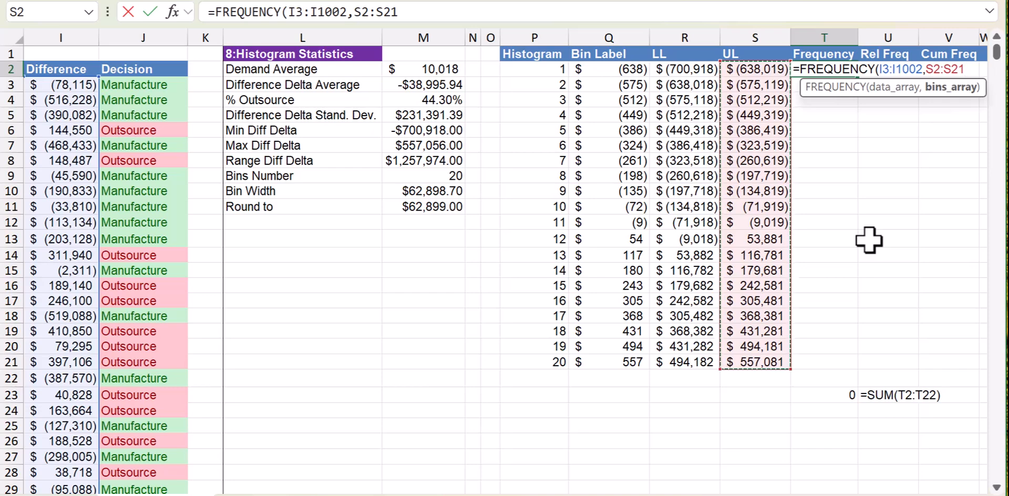
key("shift+Return")
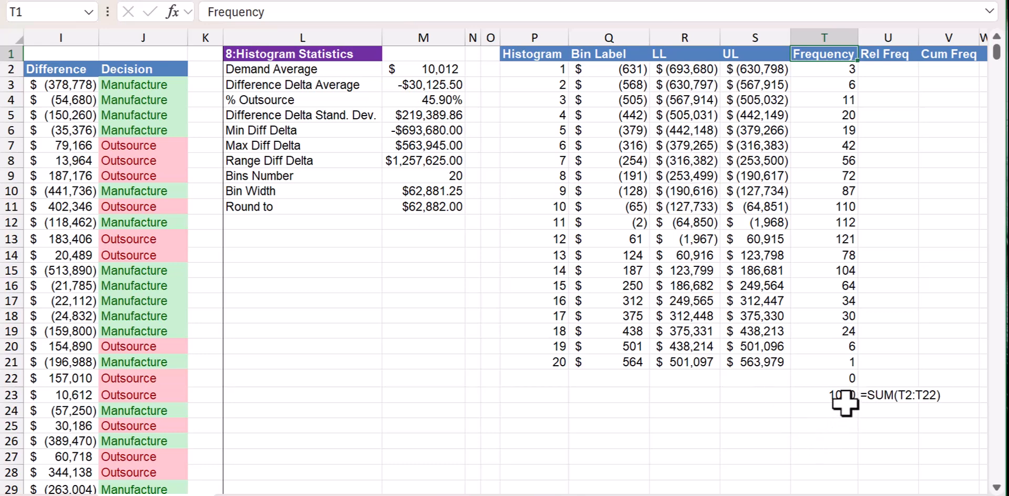
- Calculate the relative frequency in U2 with =T2/$T$23 and fill the formula down to U21
left_click(896, 69)
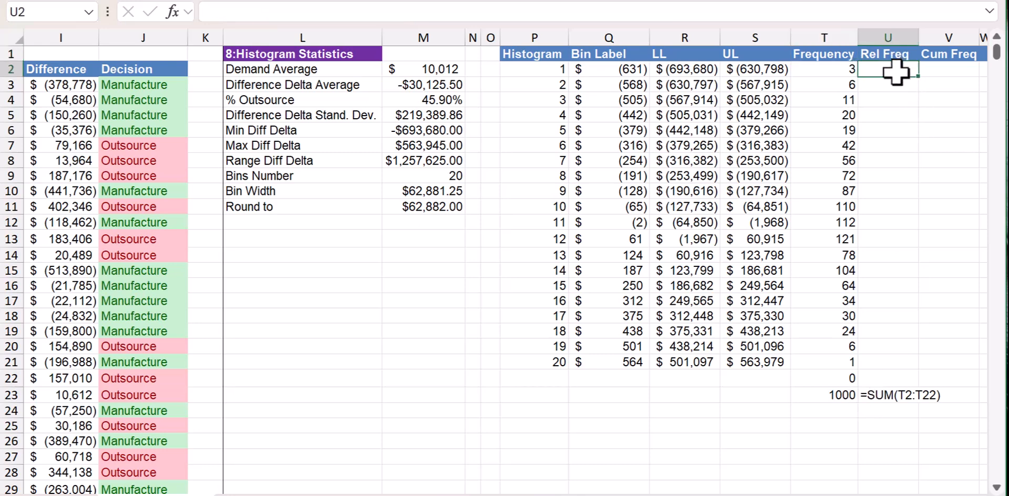
type("=")
left_click(841, 69)
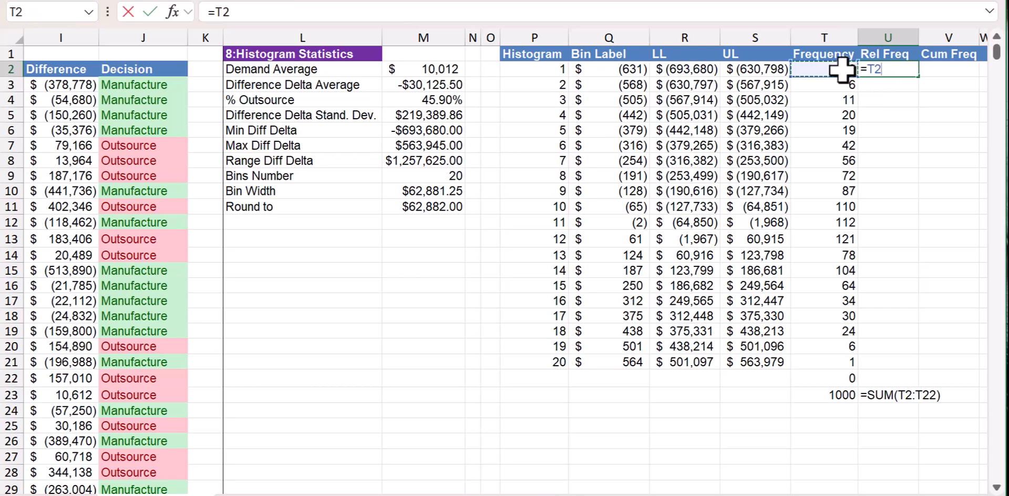
type("/")
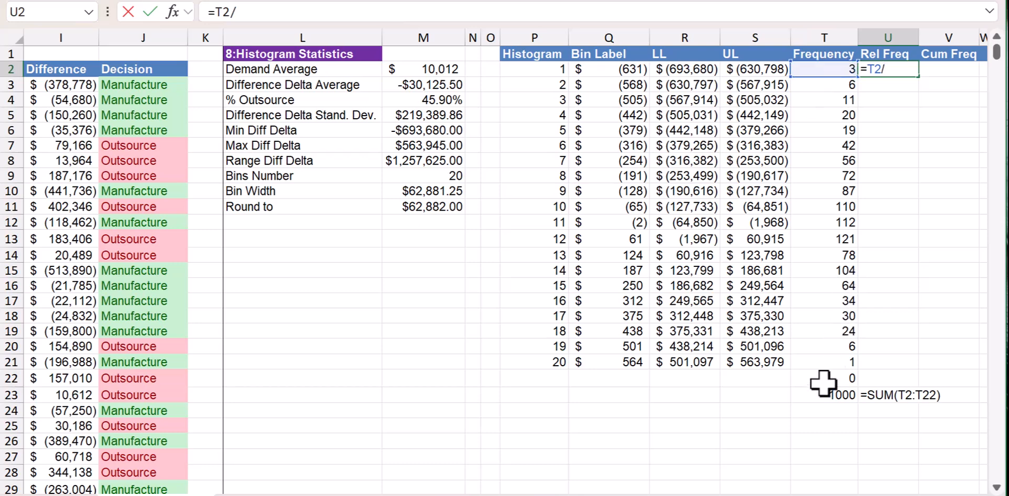
left_click(827, 399)
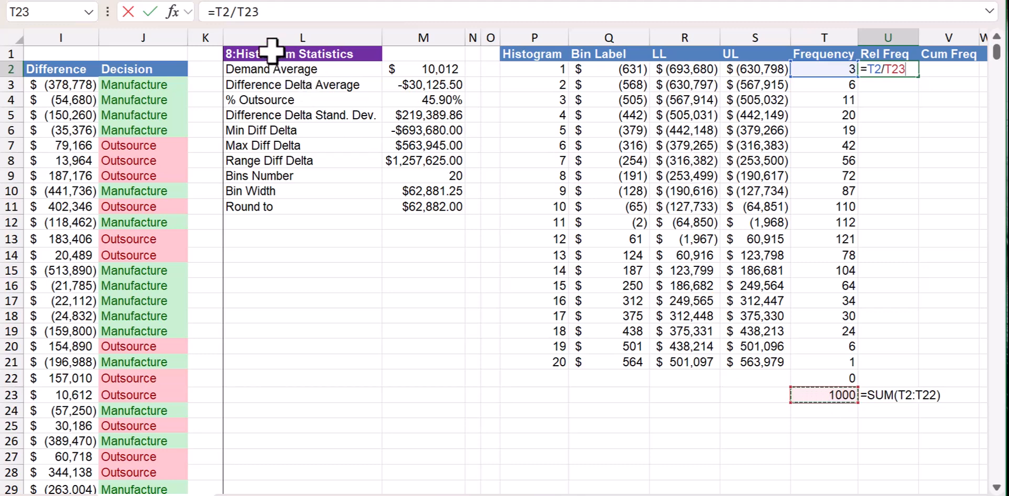
left_click(247, 11)
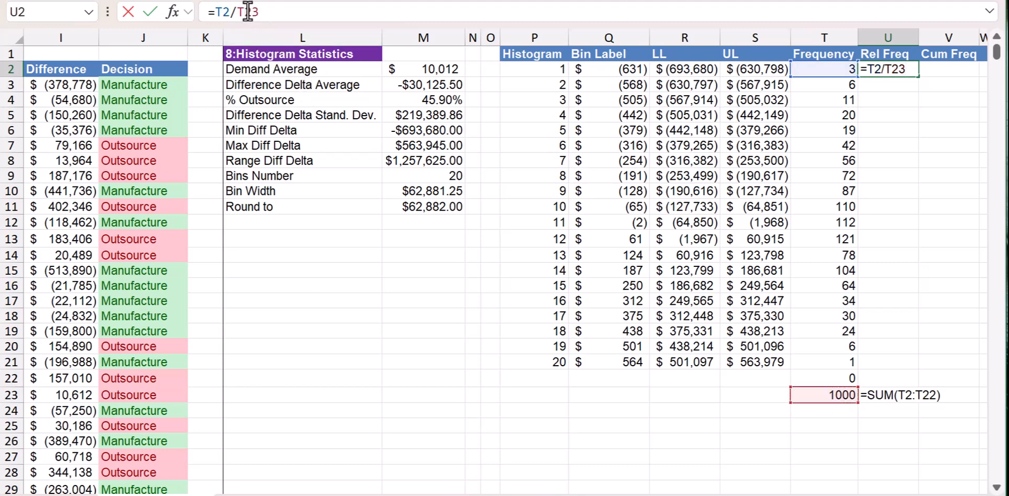
key("F4")
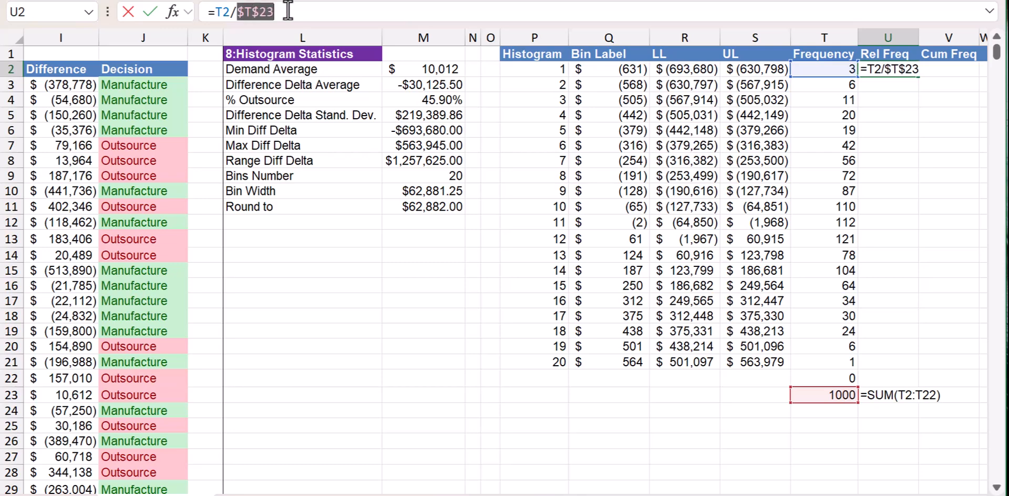
key("Return")
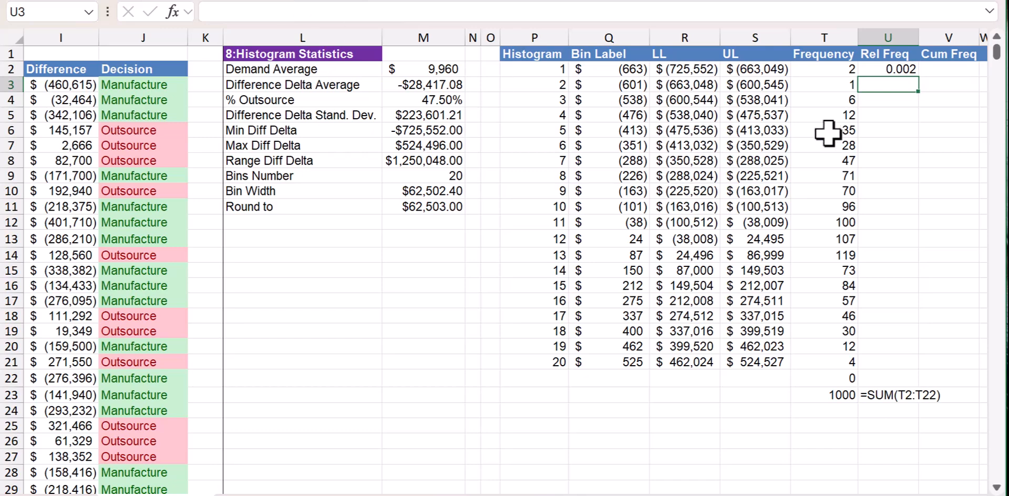
left_click(902, 71)
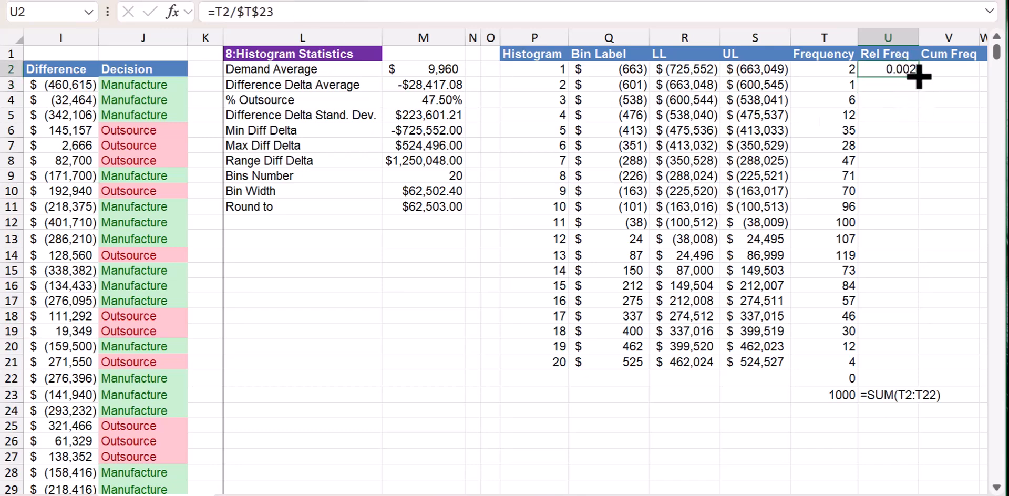
left_click_drag(919, 76, 915, 380)
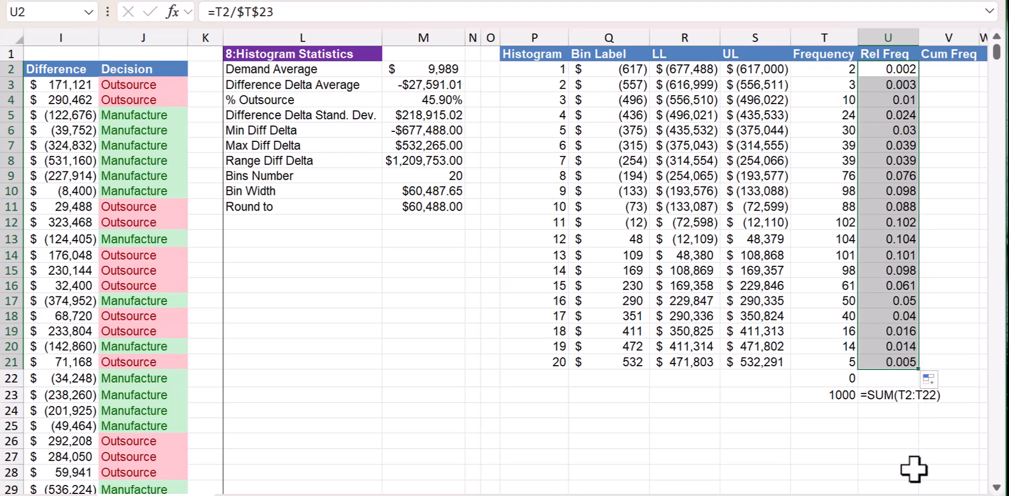
- Start the cumulative frequency column by setting V2 equal to the first relative frequency with =U2
left_click(963, 67)
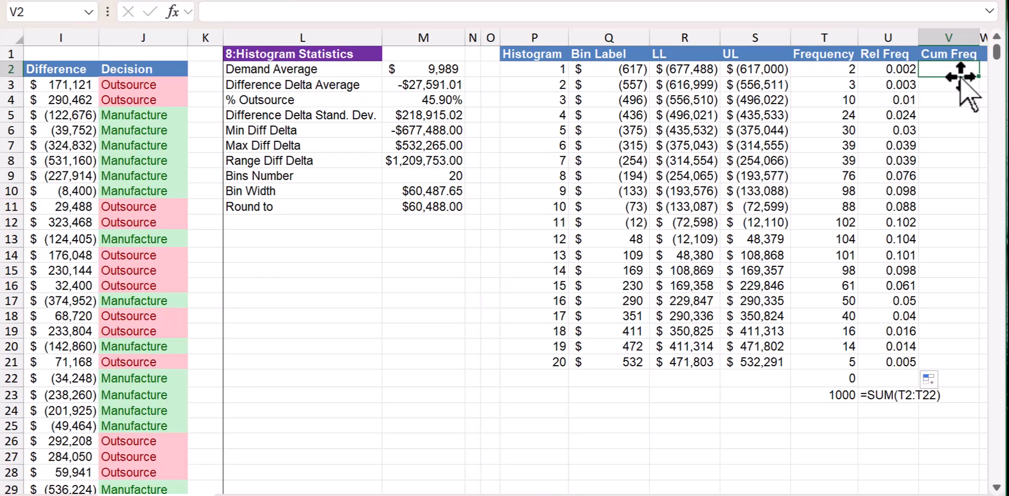
type("=")
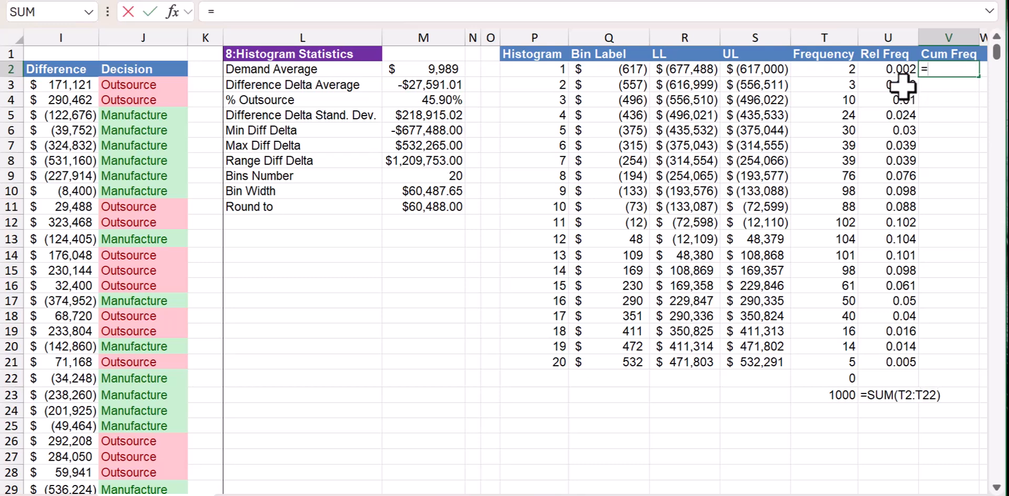
left_click(897, 69)
key("Return")
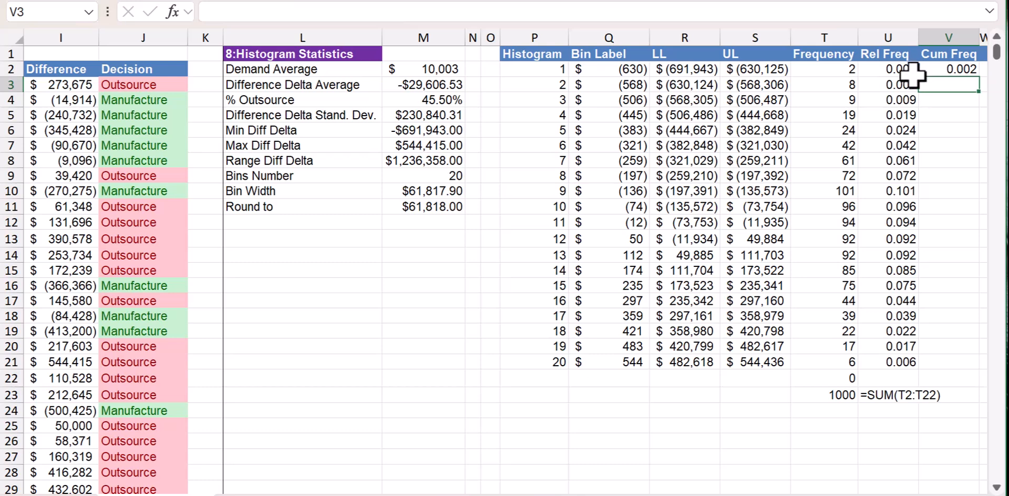
- Build the running-total formula =V2+U3 for the second bin's cumulative frequency in V3
type("=")
left_click(963, 70)
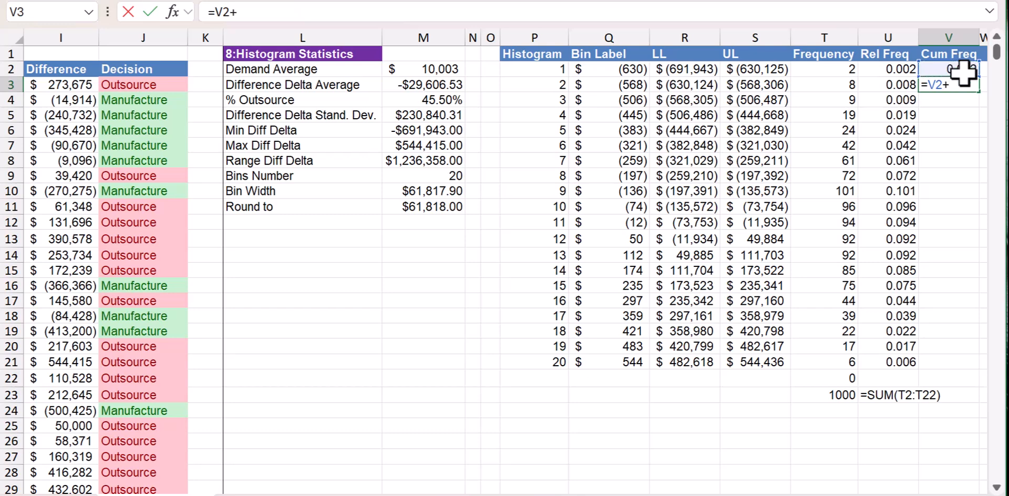
type("+")
left_click(882, 84)
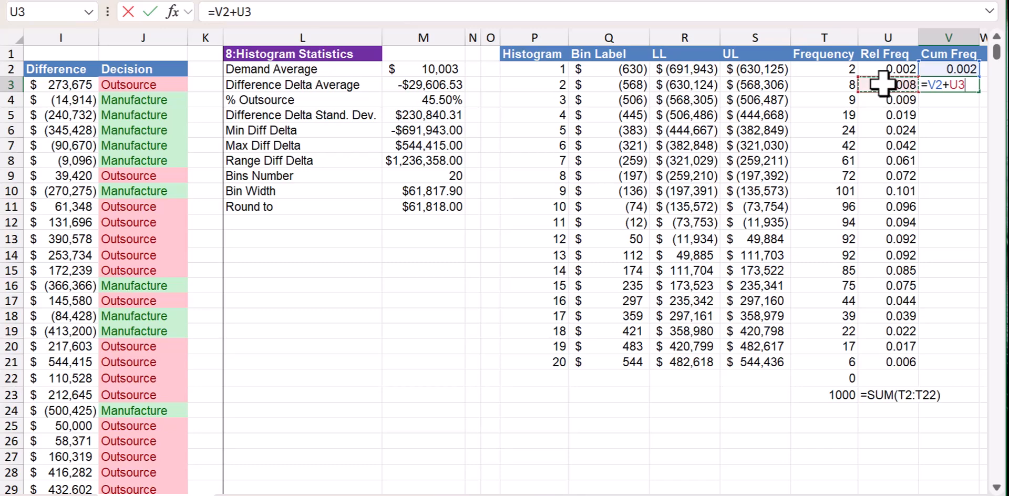